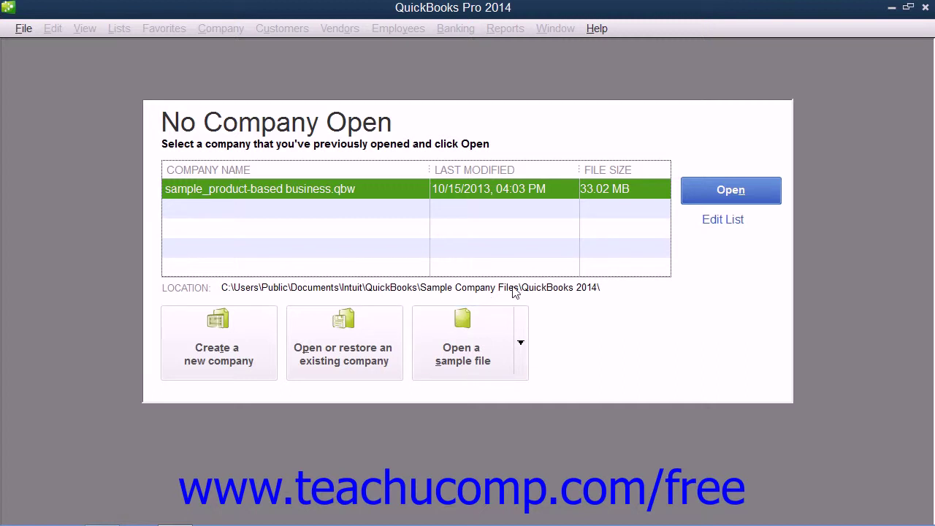
Start a new company with Advanced Setup and enter Fakeco, Inc. as the company name
left_click(19, 30)
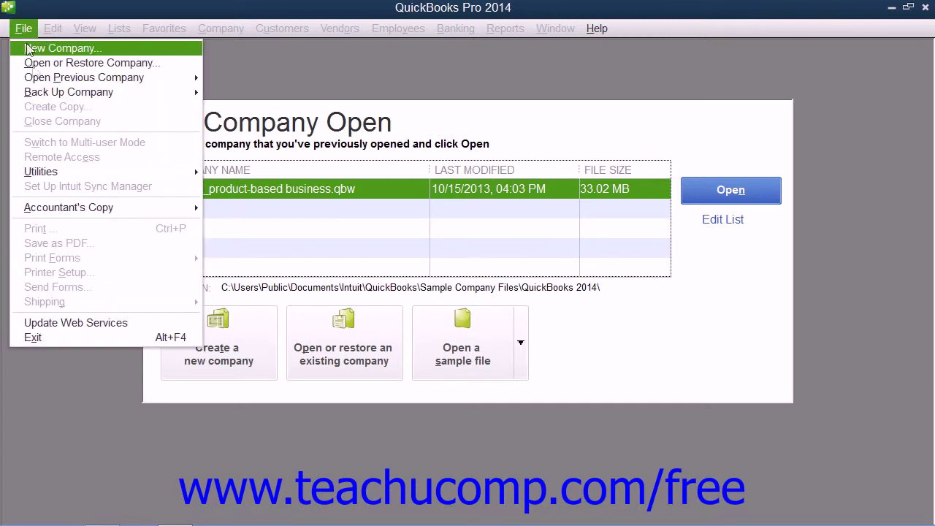
left_click(129, 421)
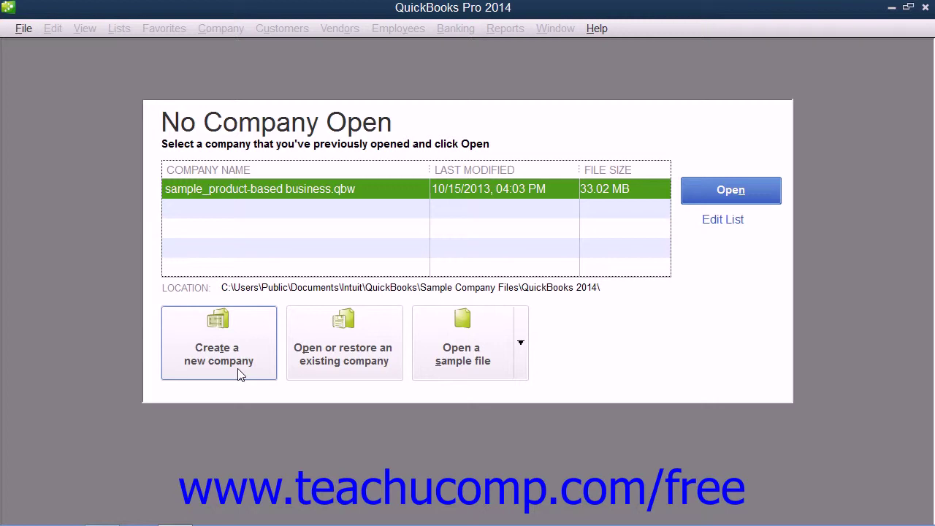
left_click(238, 369)
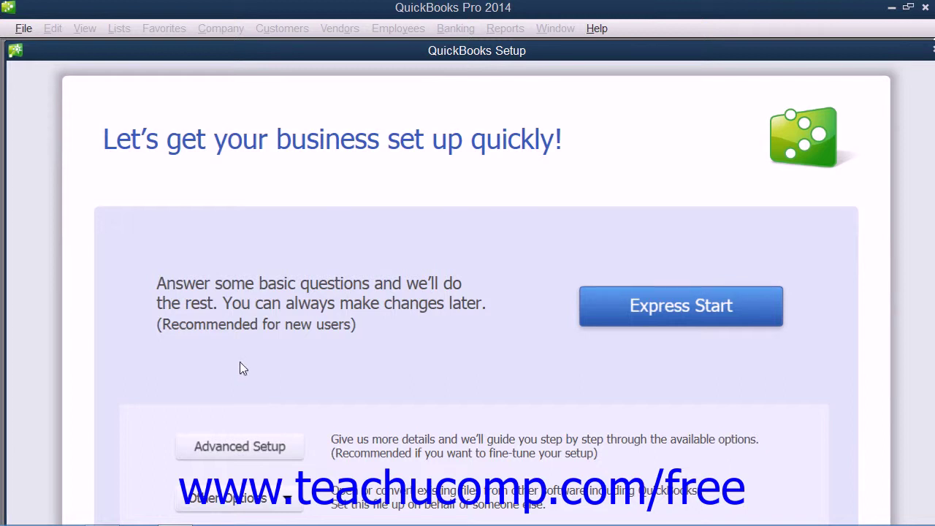
left_click(257, 448)
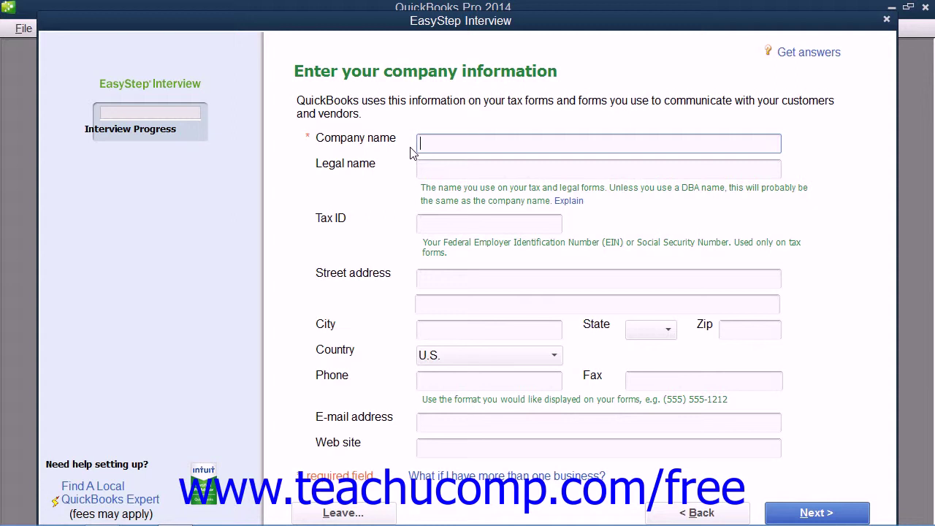
type("Fakeco, Inc.")
key("Tab")
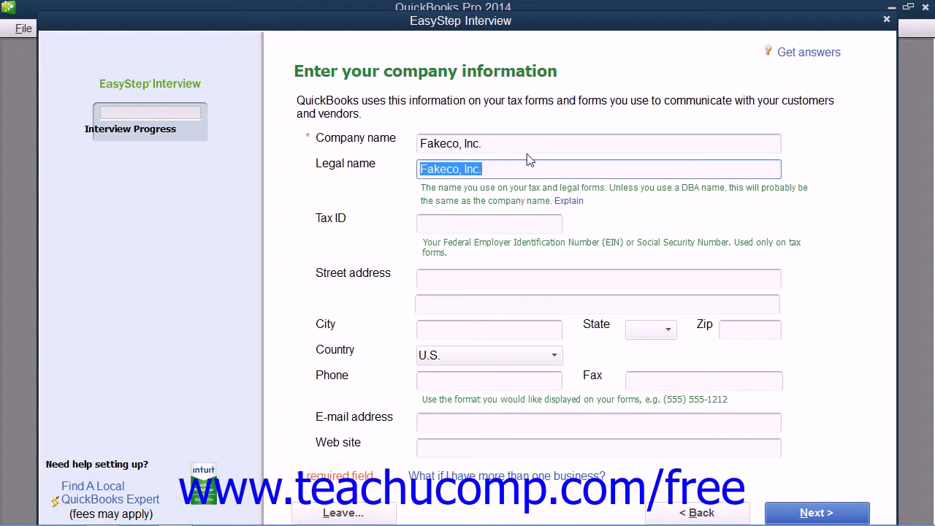
View the help on the legal name and on entering company information, closing the help windows after each
left_click(561, 201)
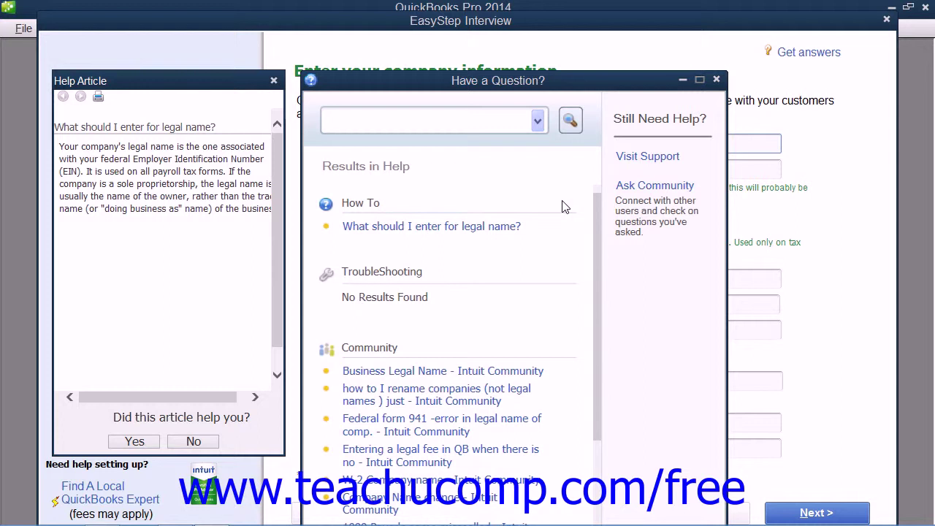
left_click(274, 80)
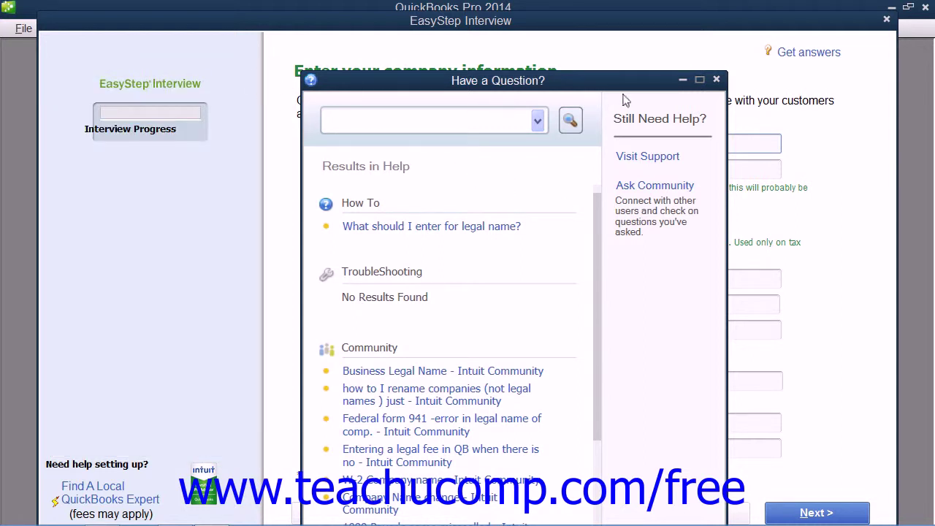
left_click(719, 81)
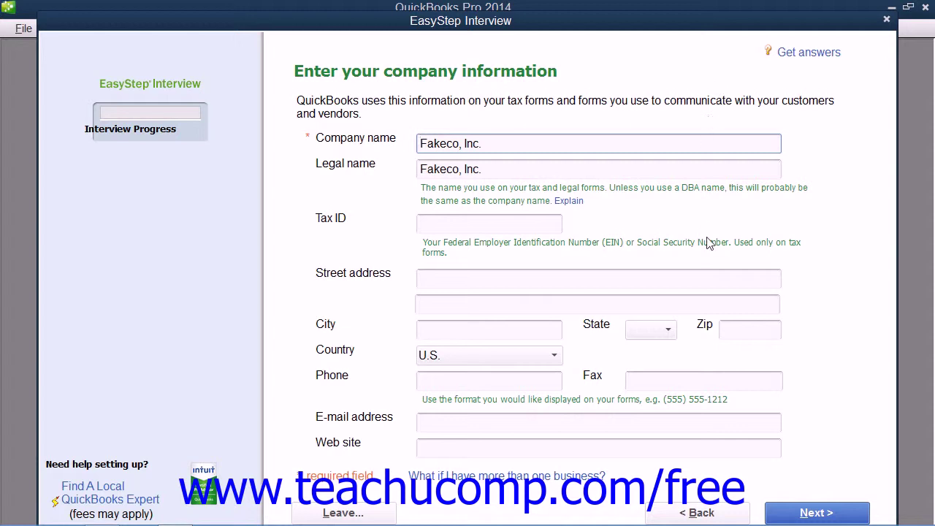
left_click(813, 58)
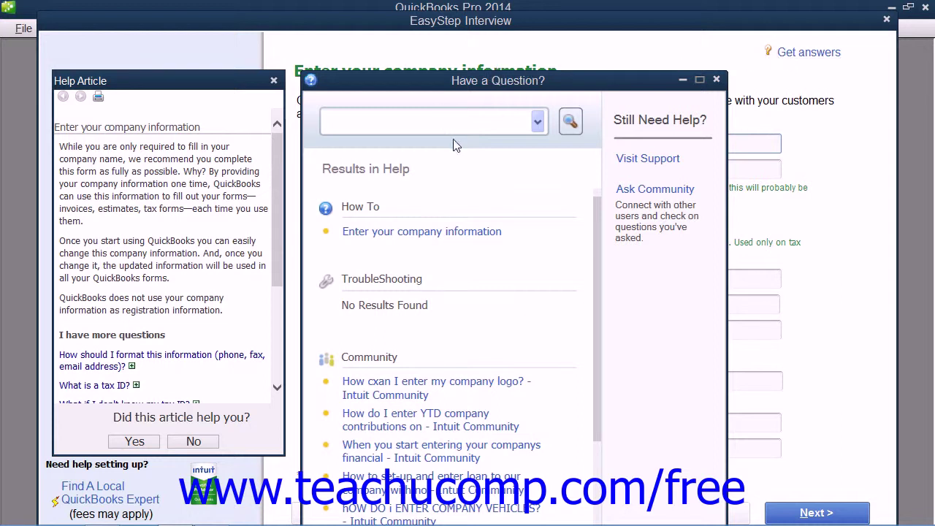
left_click(274, 80)
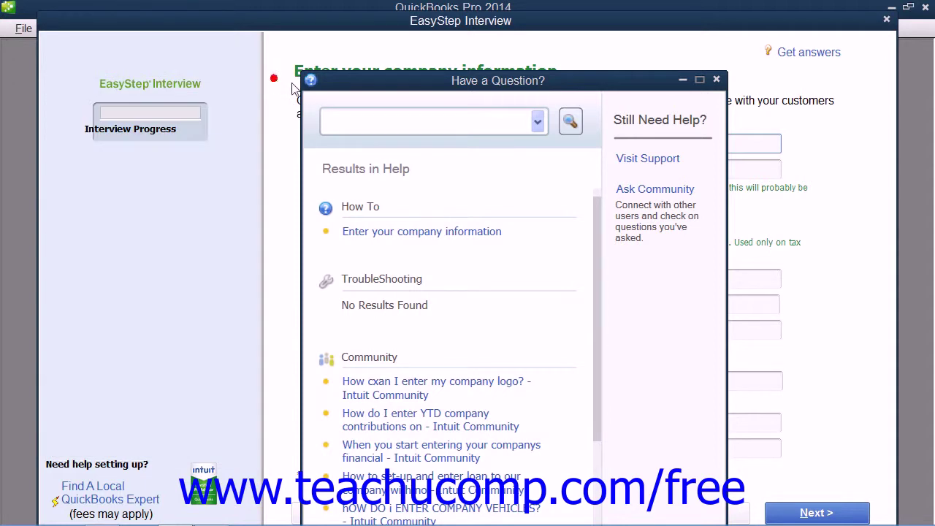
left_click(715, 79)
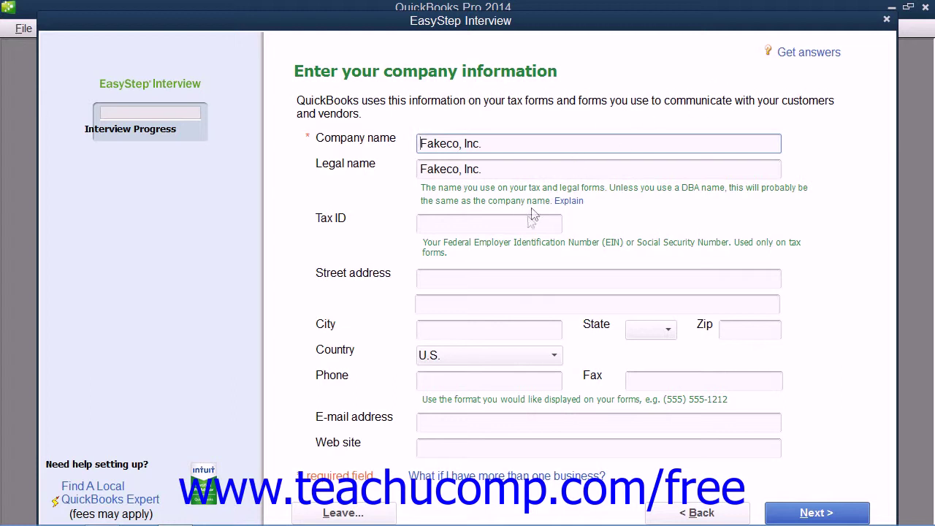
Enter the company's federal tax ID in the company information
left_click(466, 230)
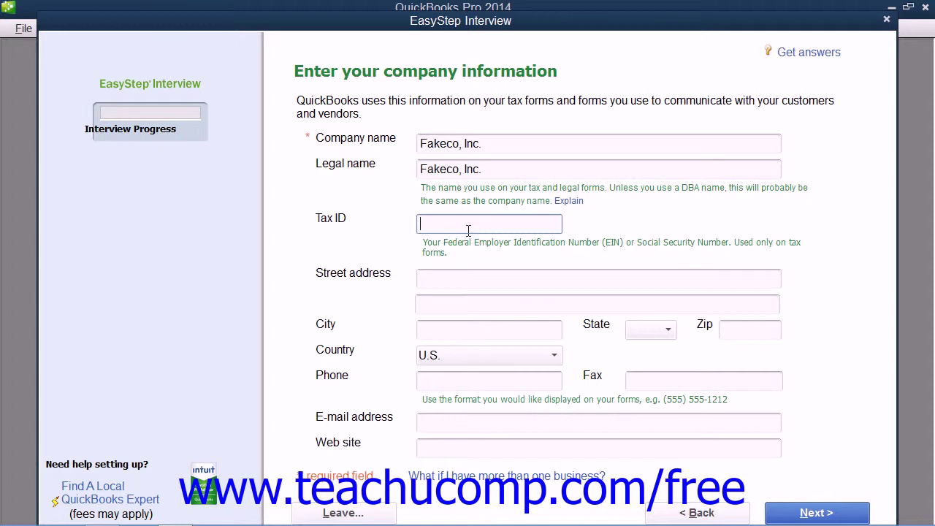
type("38-1234567")
left_click(455, 284)
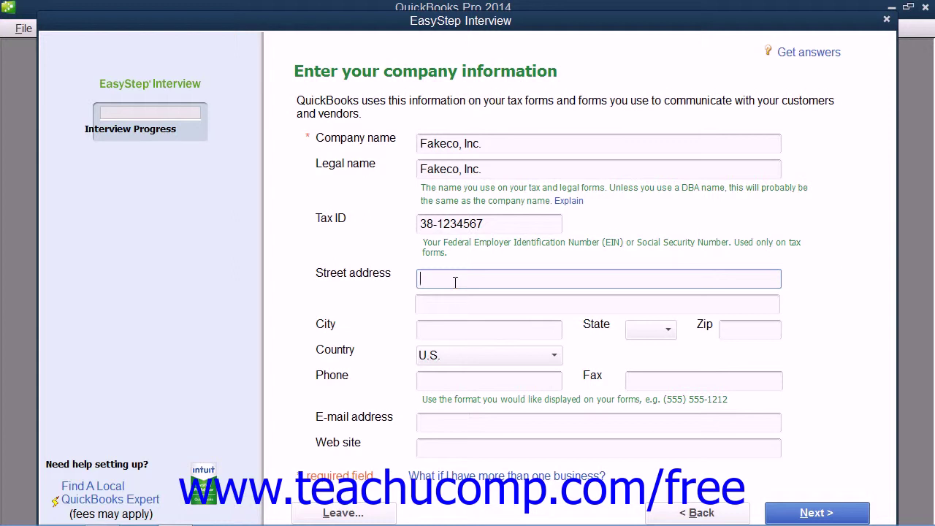
left_click(446, 333)
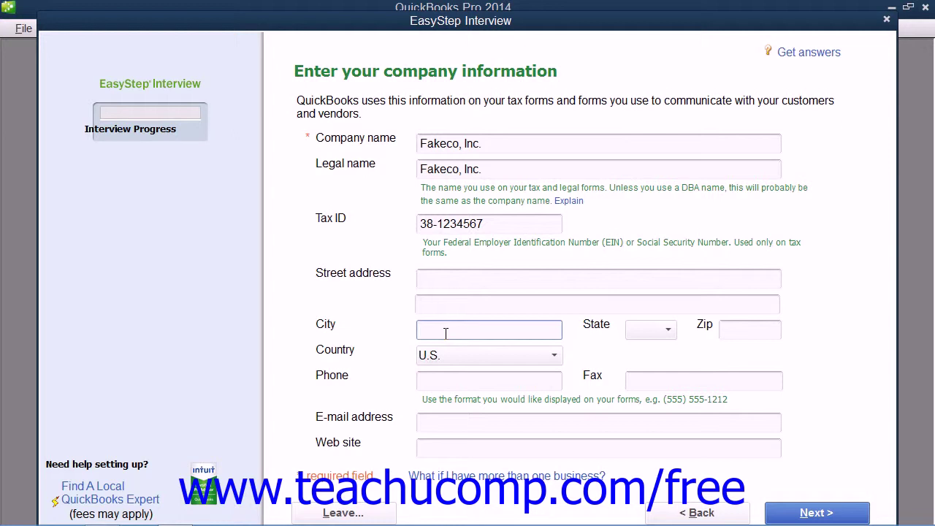
left_click(635, 331)
left_click(636, 332)
left_click(754, 332)
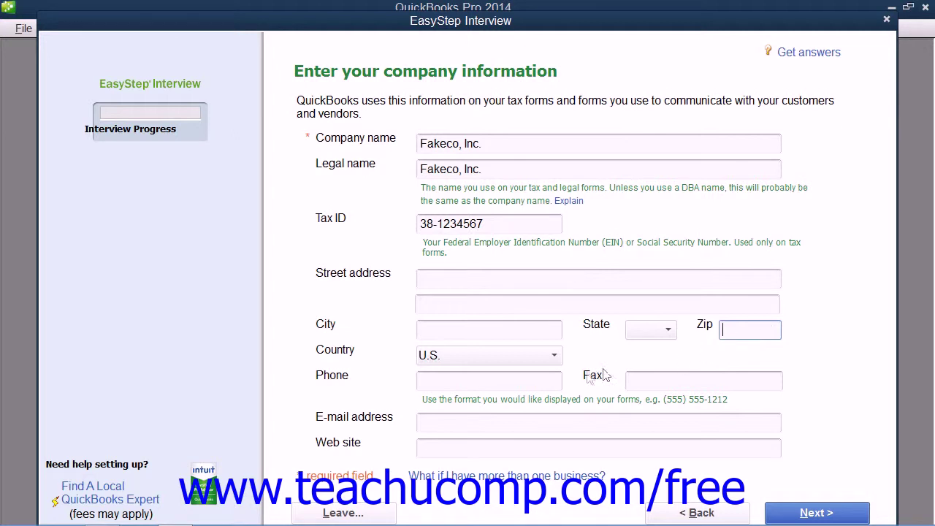
left_click(476, 361)
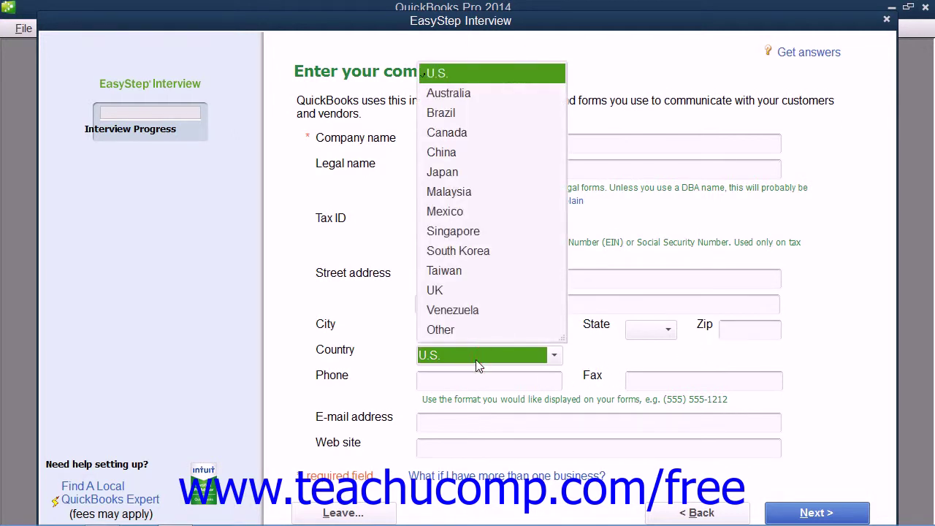
left_click(477, 358)
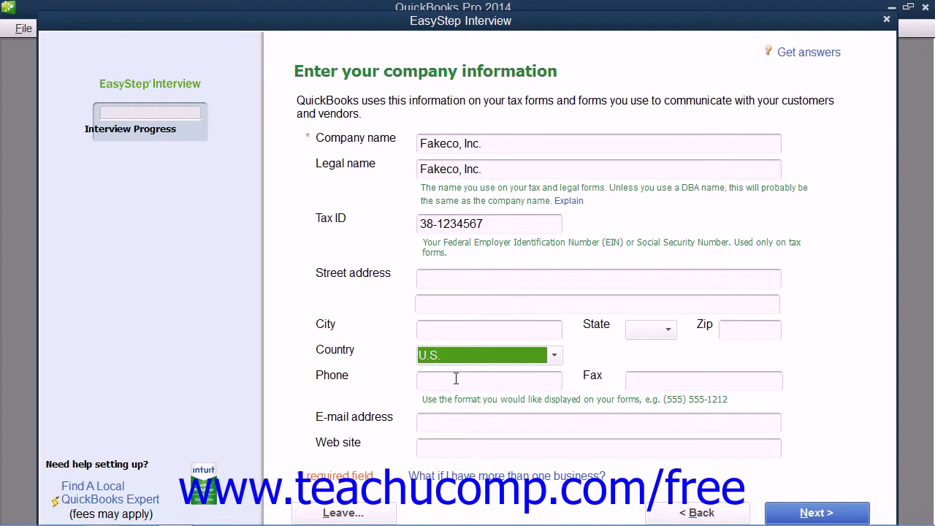
left_click(456, 378)
left_click(641, 379)
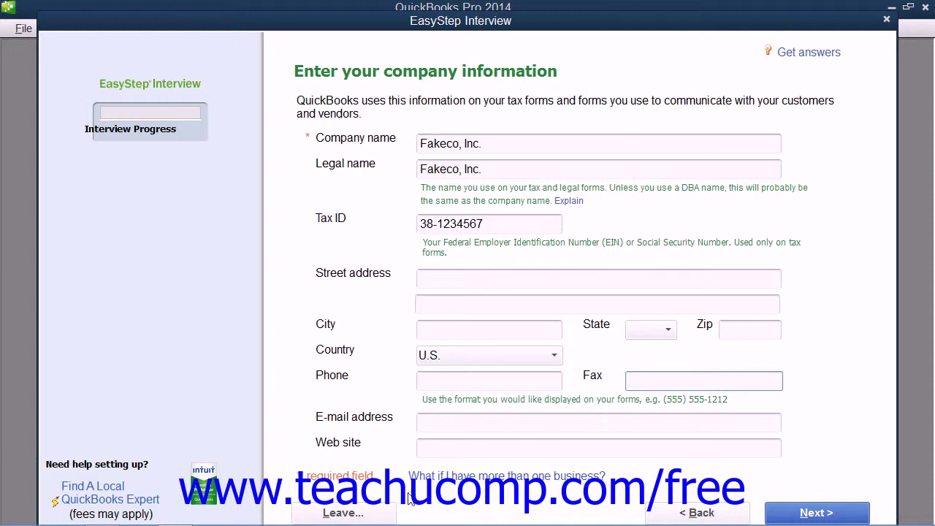
left_click(448, 421)
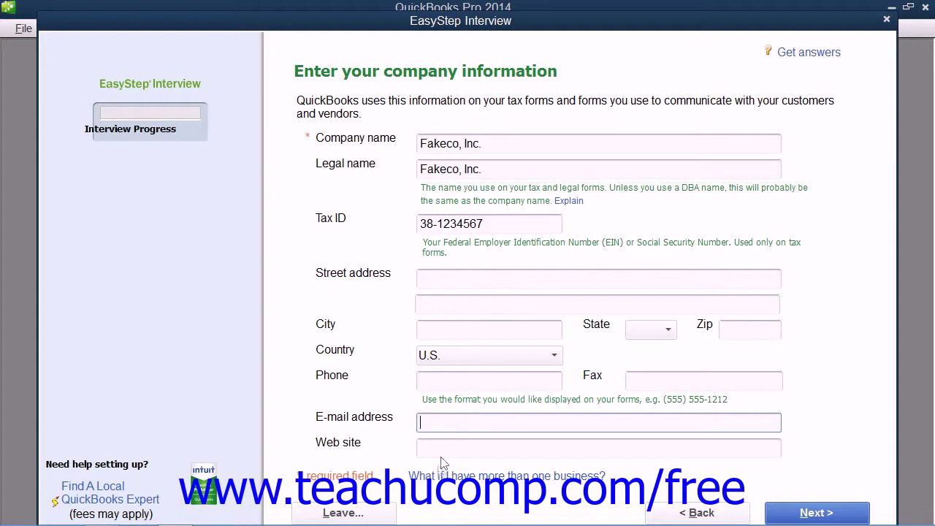
left_click(440, 453)
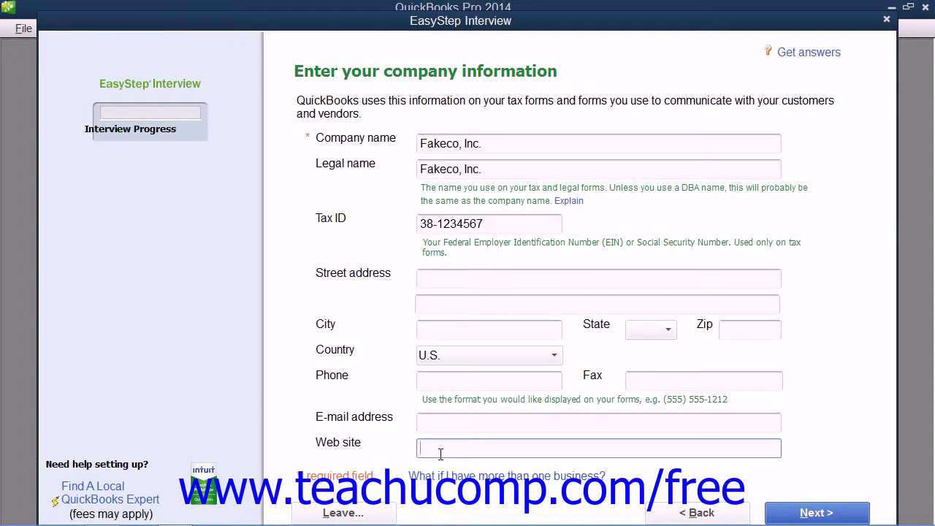
Continue to the industry selection, choose General Product-based Business and confirm it
left_click(784, 514)
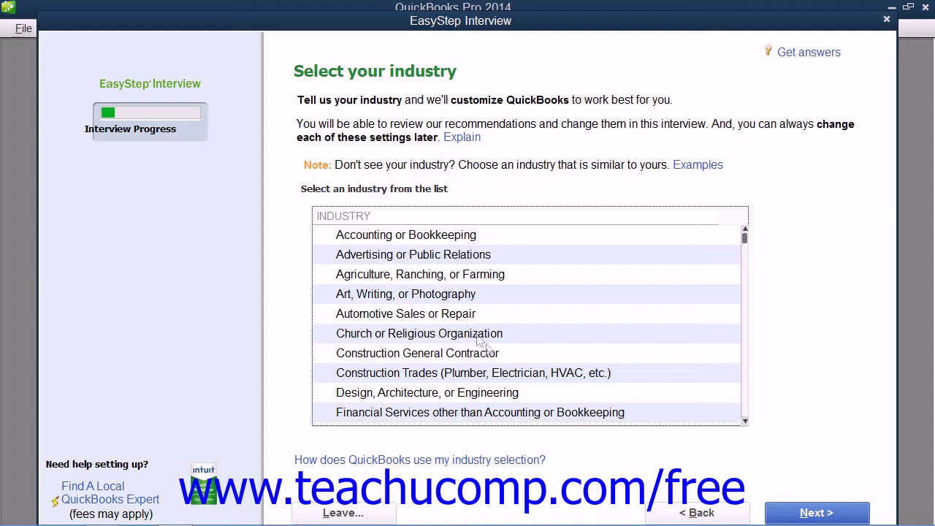
scroll(467, 354, "down", 2)
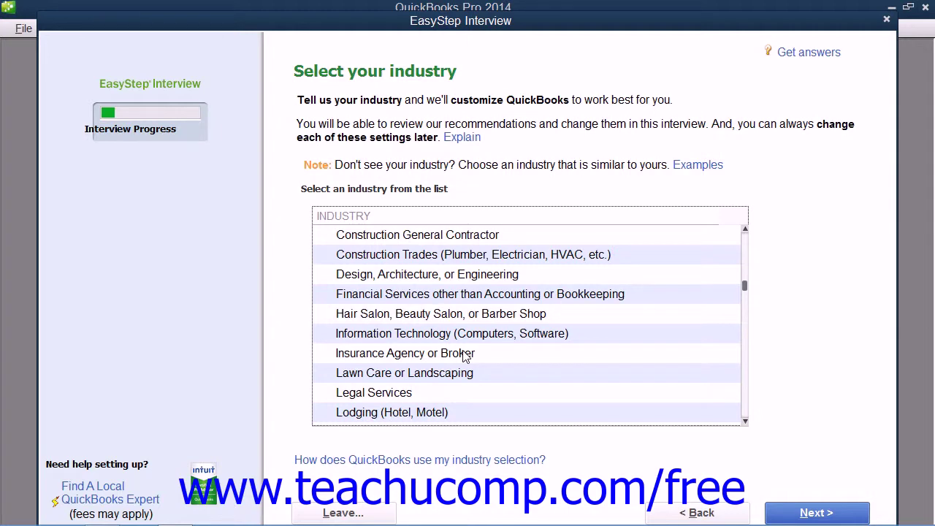
scroll(464, 355, "down", 4)
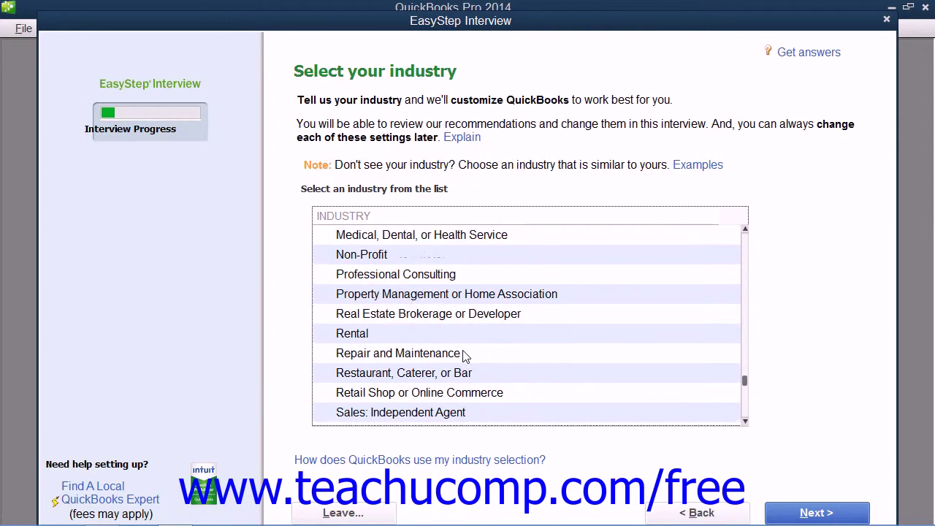
scroll(464, 355, "down", 1)
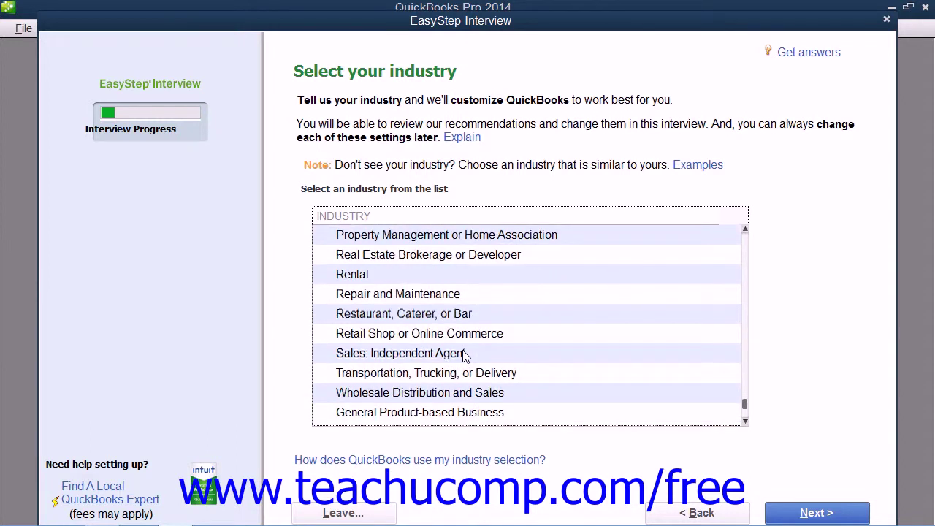
scroll(465, 355, "down", 1)
left_click(461, 393)
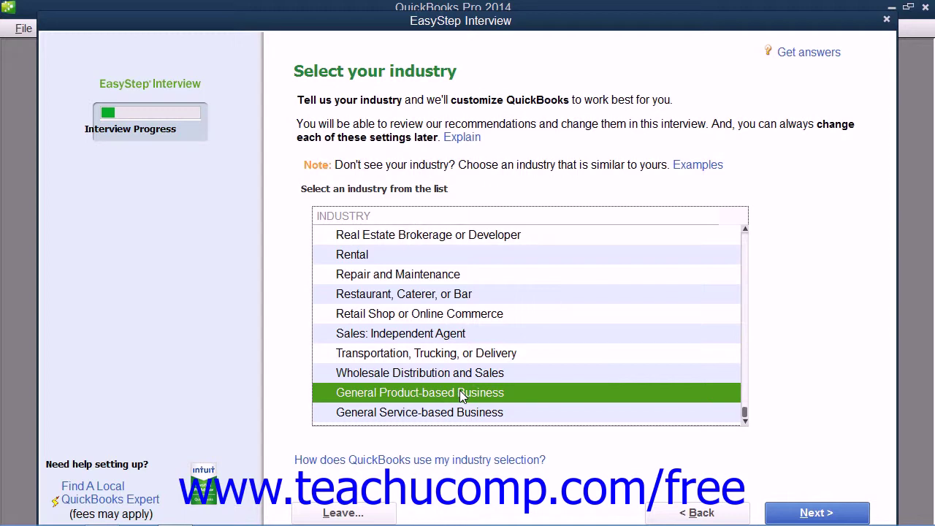
left_click(787, 515)
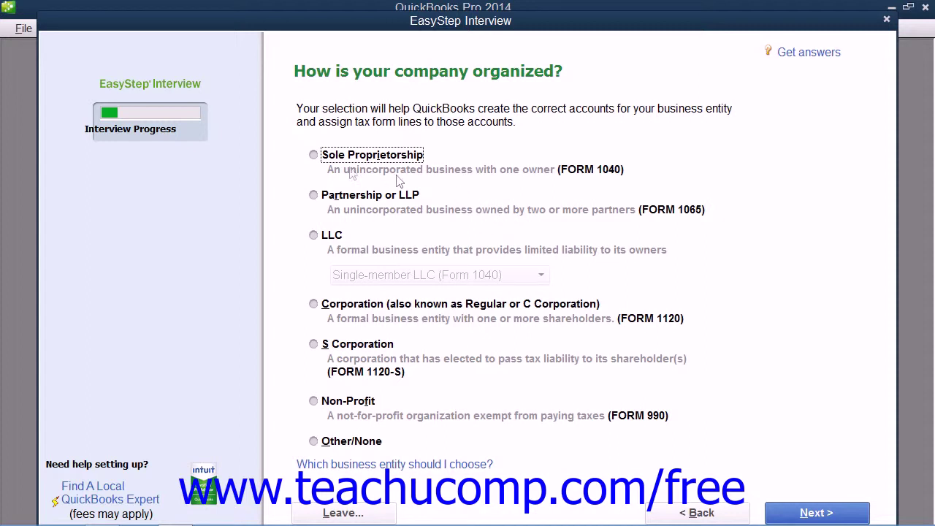
Set the company organization to Sole Proprietorship and accept January as the first month of the fiscal year
left_click(313, 154)
left_click(811, 514)
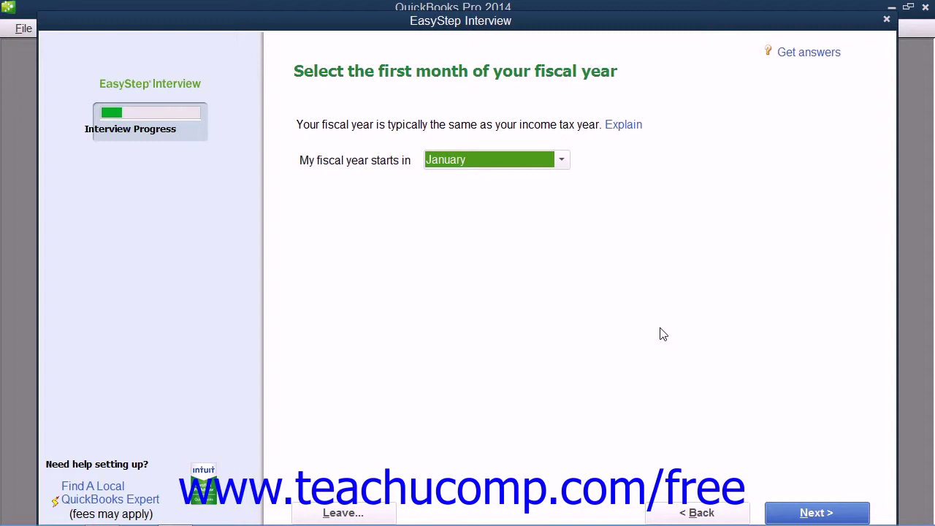
left_click(789, 514)
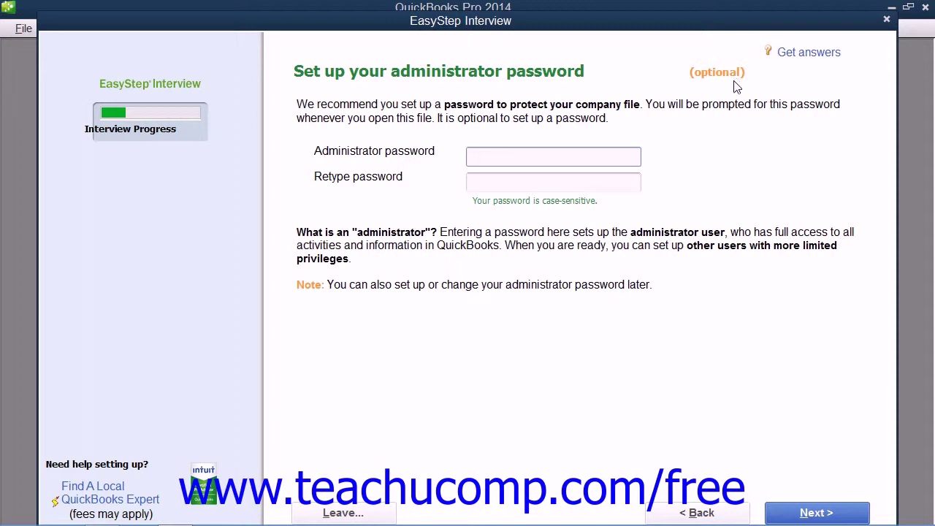
Leave the optional administrator password and its confirmation blank and continue to the company file creation
left_click(603, 159)
left_click(568, 187)
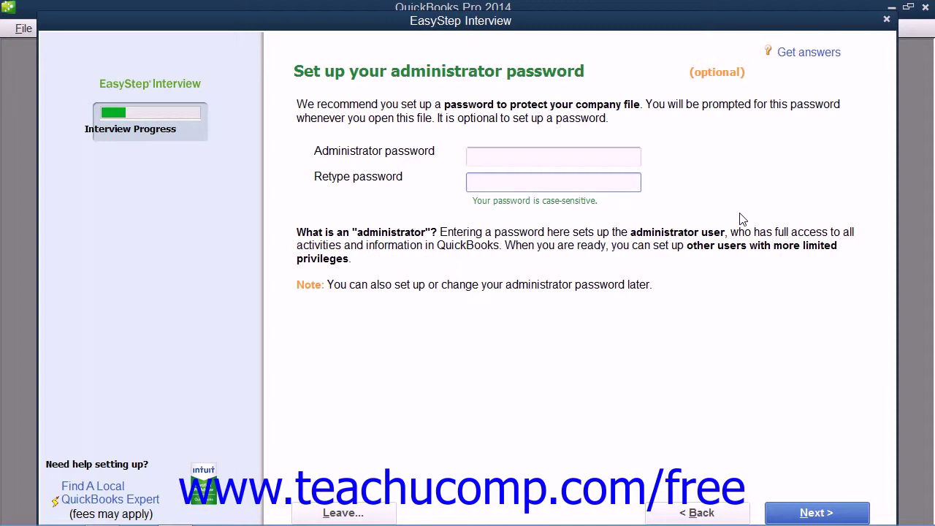
left_click(786, 515)
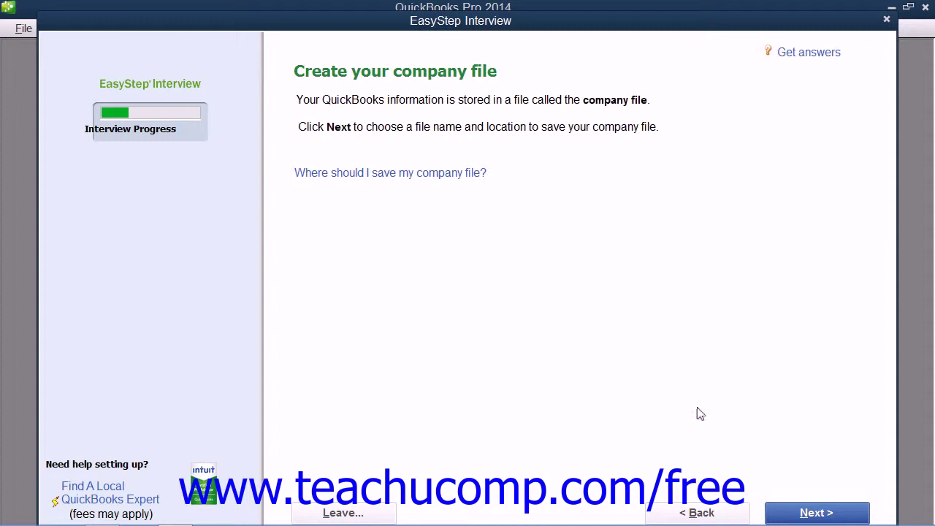
Save the new company file as Fakeco, Inc. in the Company Files folder
left_click(797, 514)
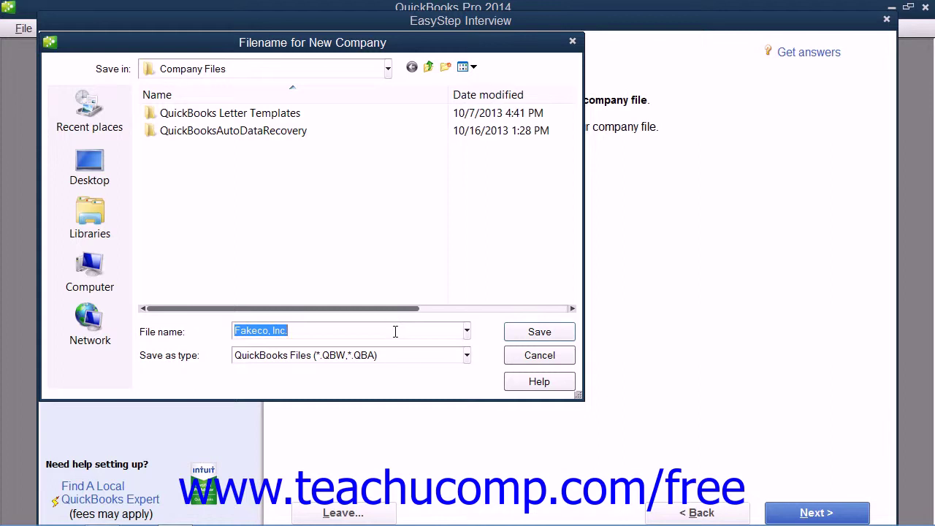
left_click(395, 332)
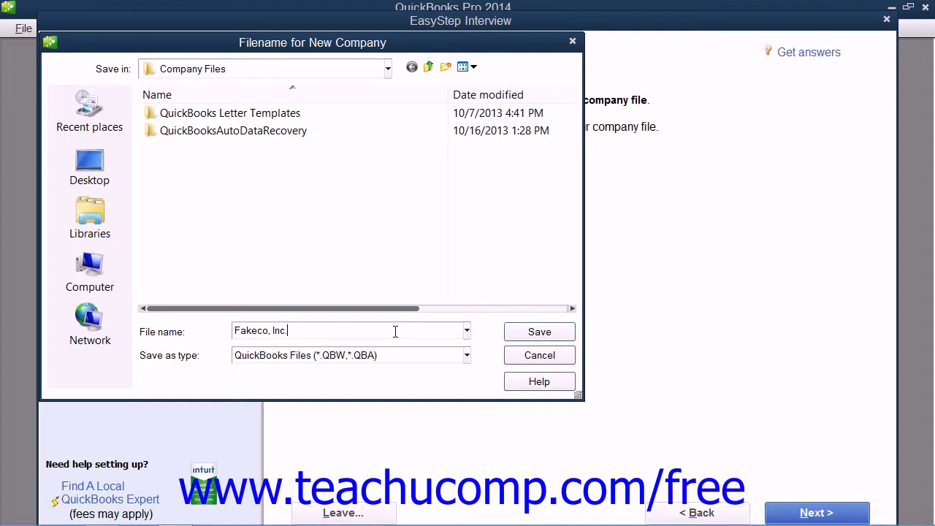
left_click(538, 333)
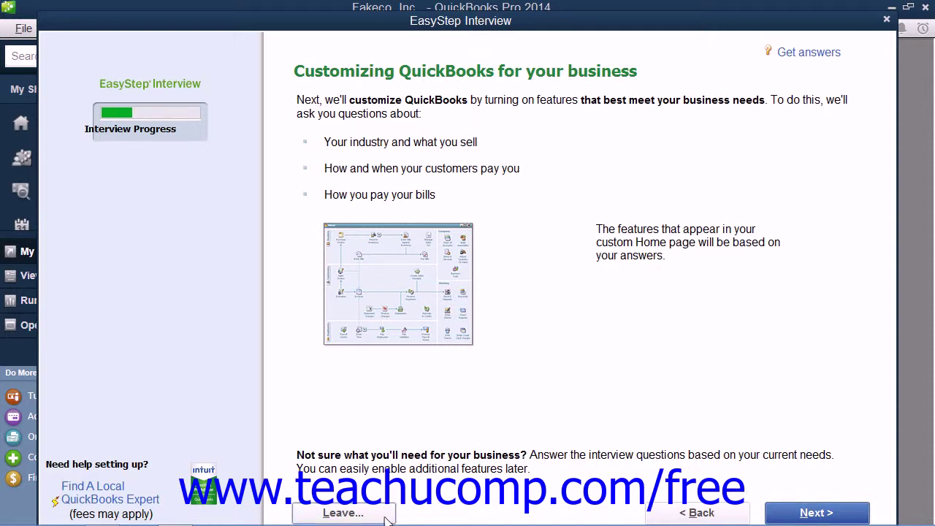
Request to leave the EasyStep Interview and cancel the exit to stay in the setup
left_click(344, 513)
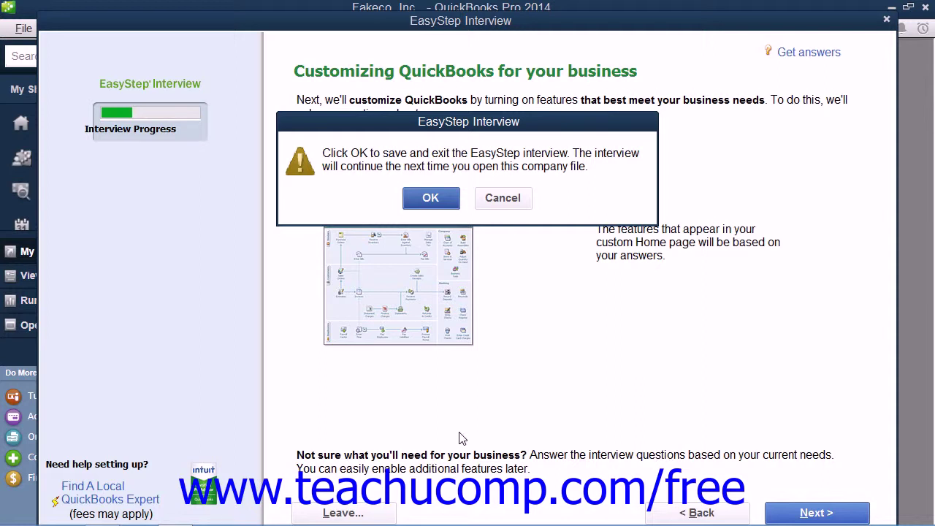
left_click(511, 201)
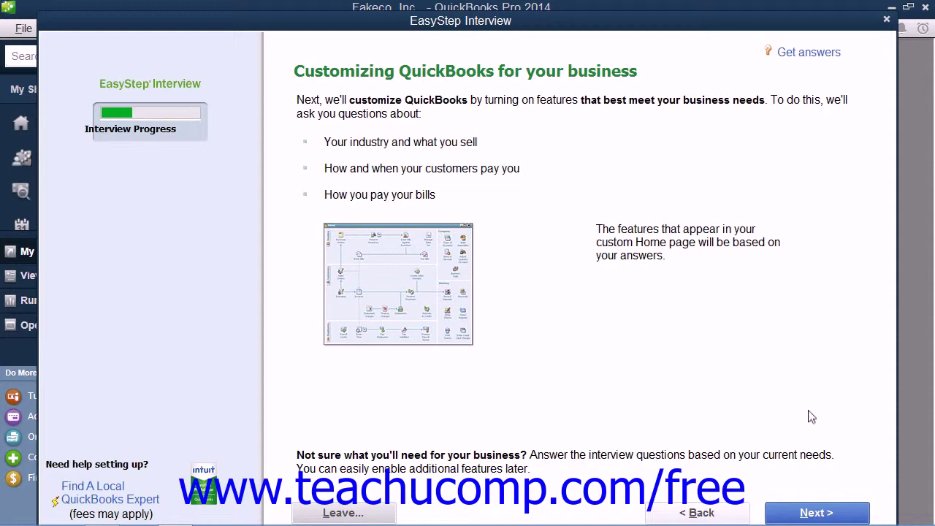
Begin customizing the company features and specify that the business sells both services and products
left_click(816, 513)
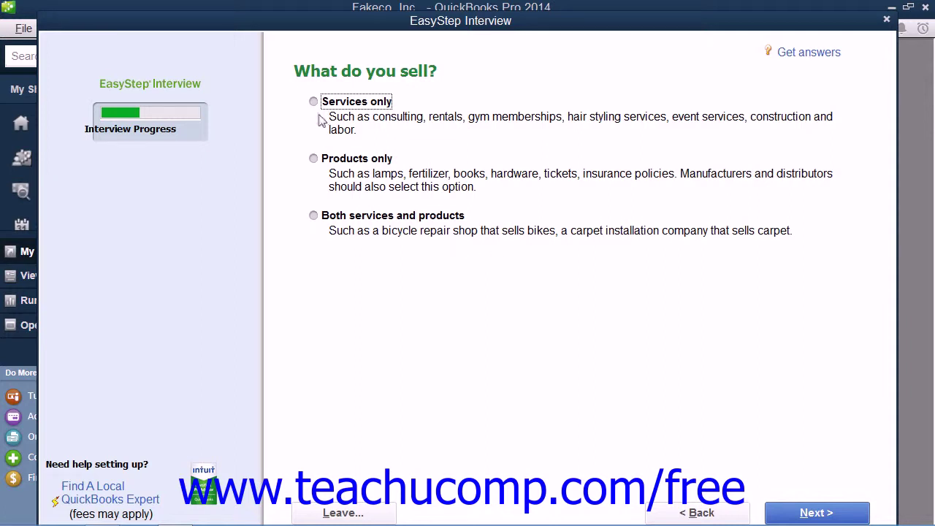
left_click(313, 215)
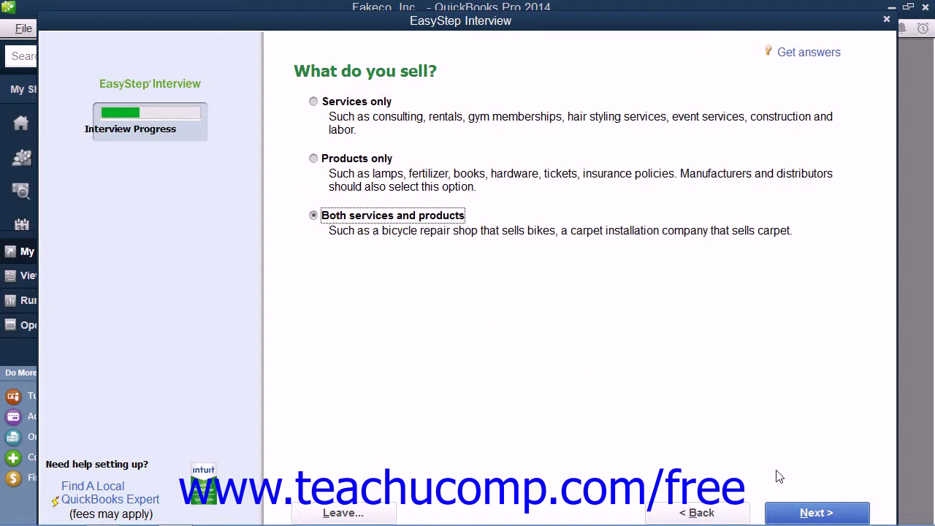
left_click(795, 513)
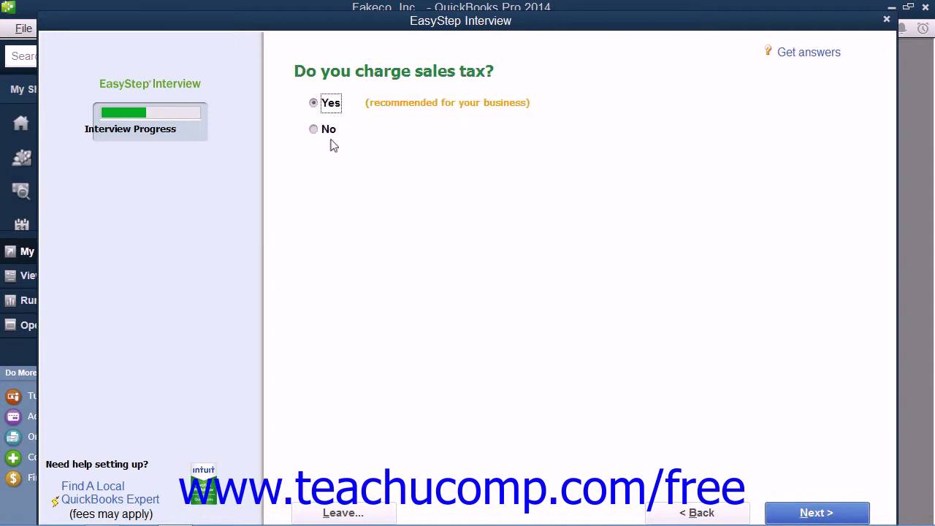
Answer Yes to charging sales tax and No to creating estimates
left_click(314, 103)
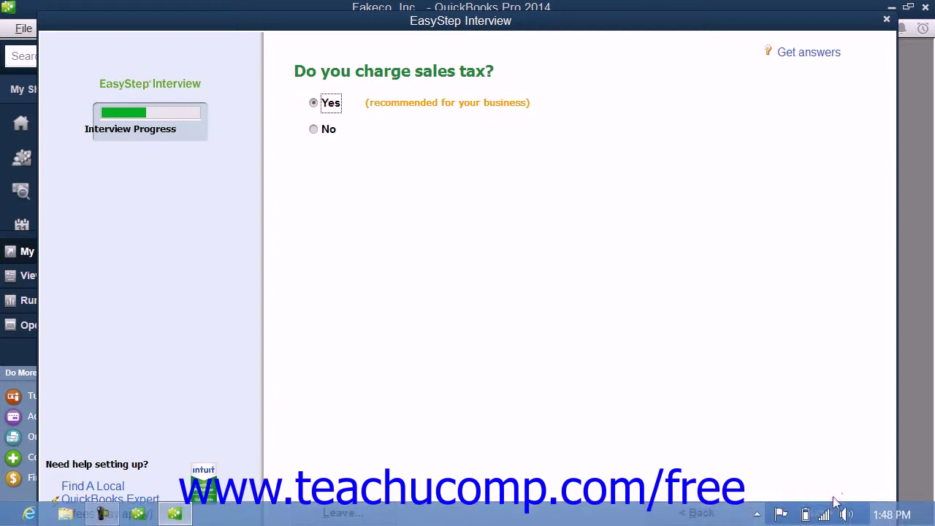
left_click(822, 511)
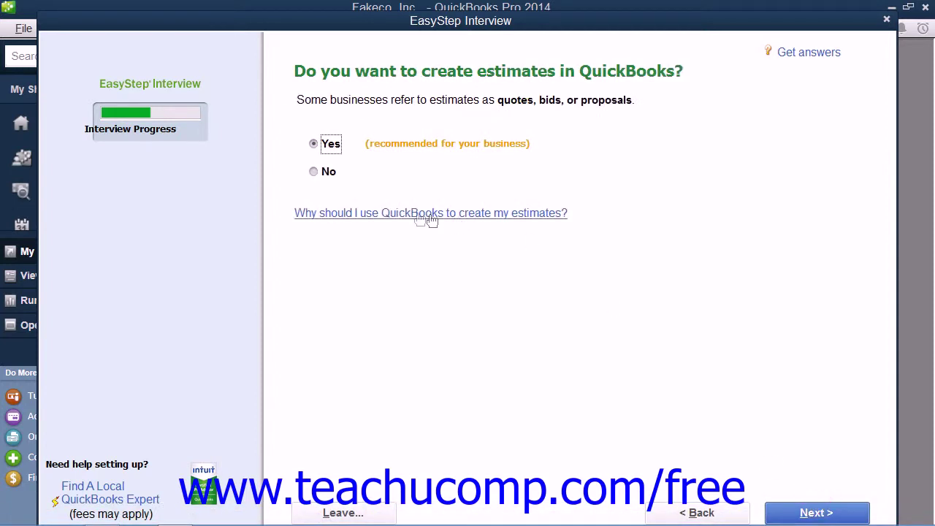
left_click(313, 171)
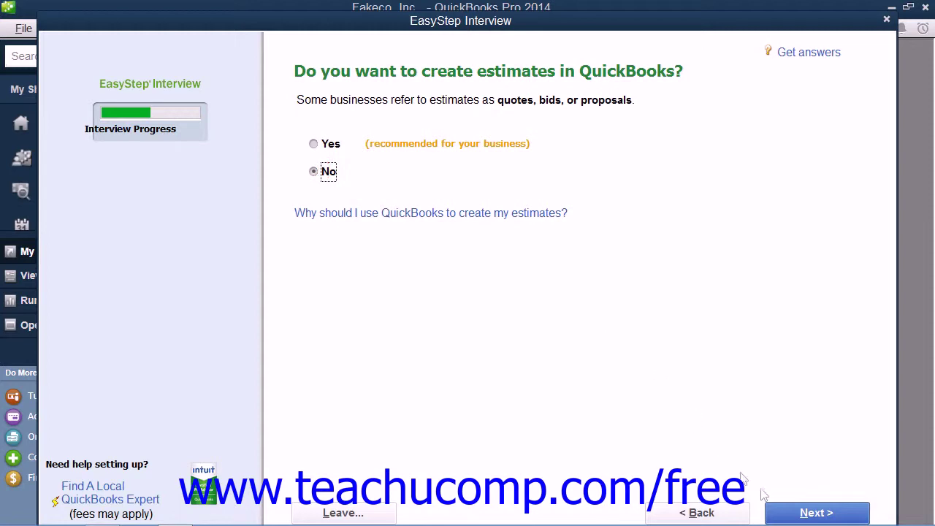
left_click(774, 510)
Keep invoices turned on and continue through the billing questions to the inventory tracking question
left_click(360, 301)
left_click(789, 512)
left_click(791, 514)
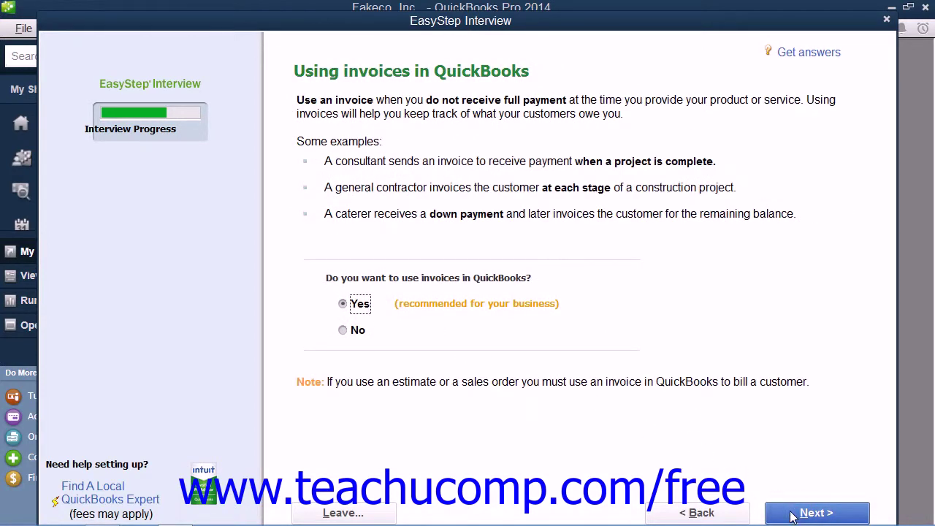
left_click(792, 514)
left_click(791, 513)
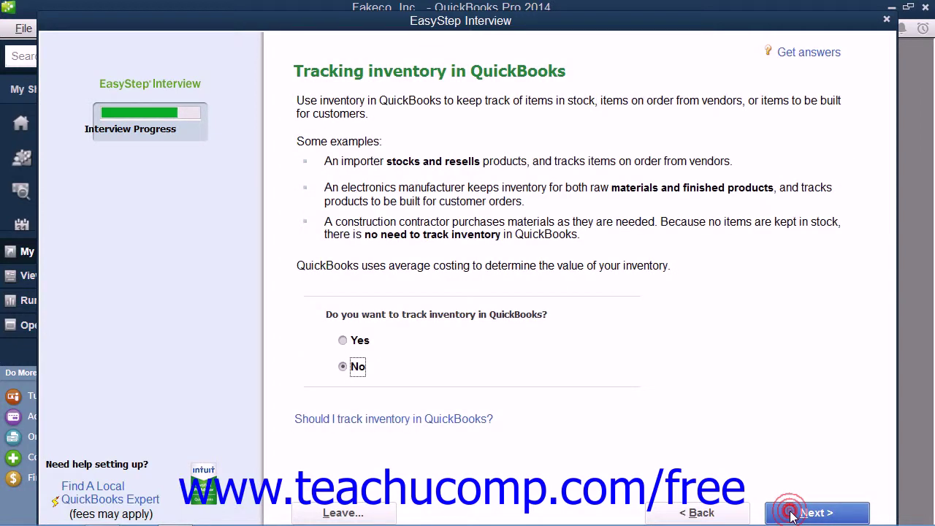
Leave inventory tracking and employees set to No and continue to the start date selection
left_click(791, 513)
left_click(792, 514)
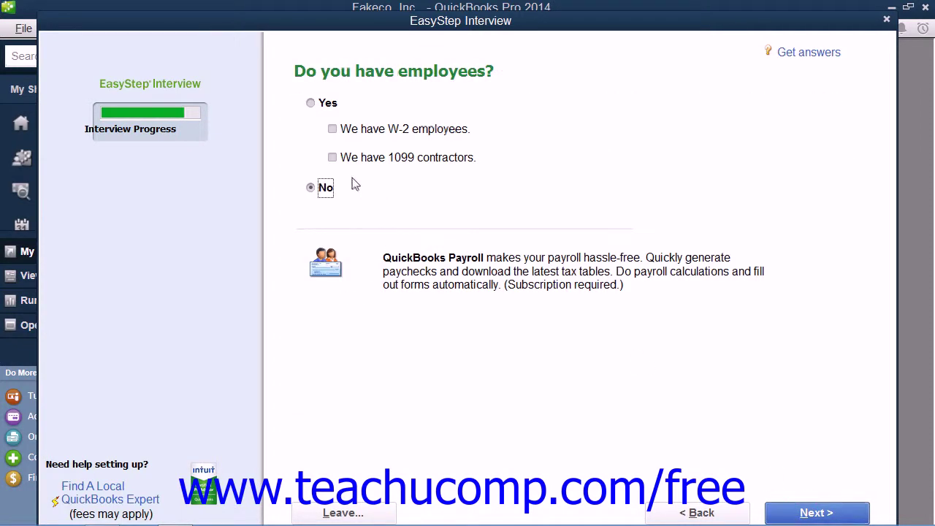
left_click(793, 513)
left_click(797, 511)
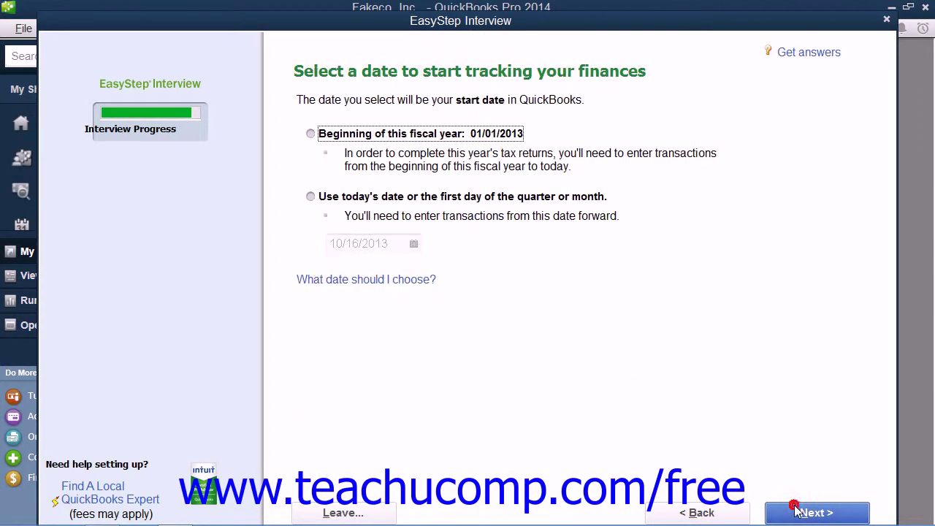
Set the start date to the beginning of this fiscal year, 01/01/2013, and accept the recommended income and expense accounts
left_click(310, 134)
left_click(797, 512)
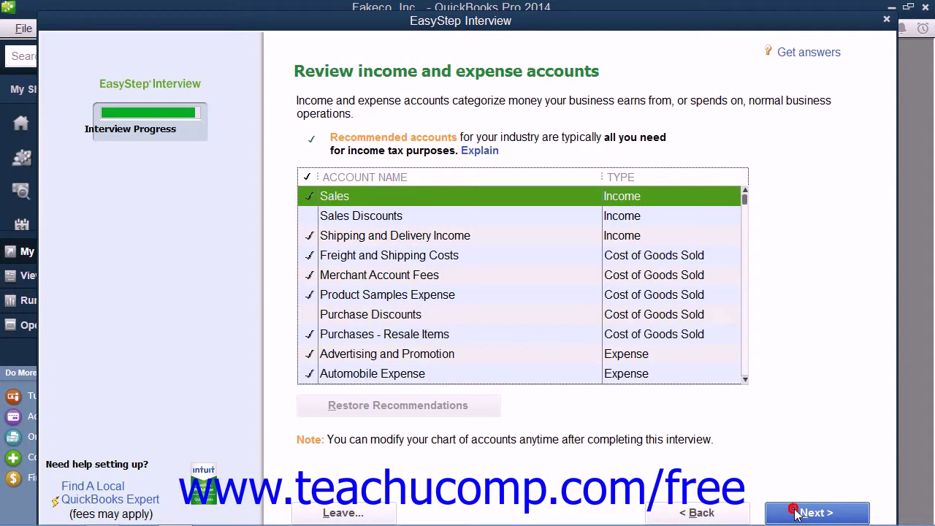
left_click(795, 513)
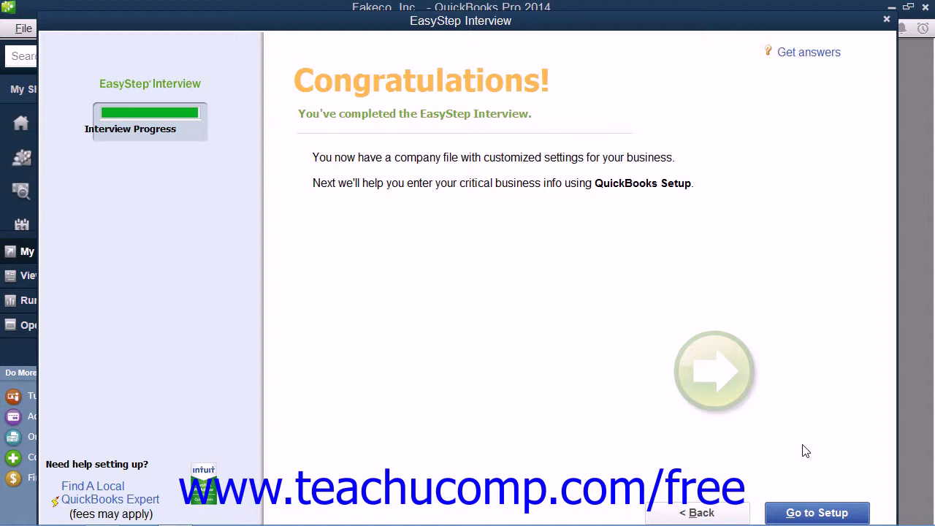
Finish the EasyStep Interview by going to QuickBooks Setup, and close the setup window without adding any info
left_click(800, 509)
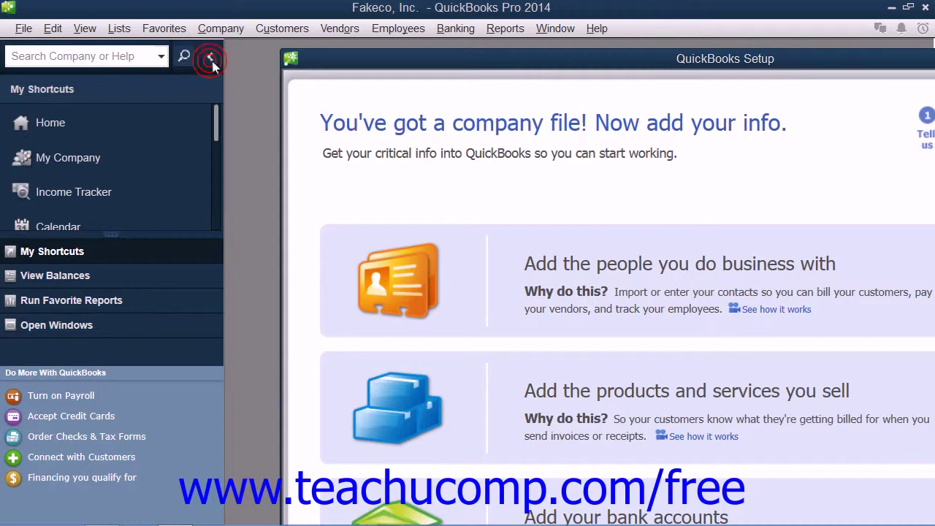
left_click_drag(908, 63, 651, 51)
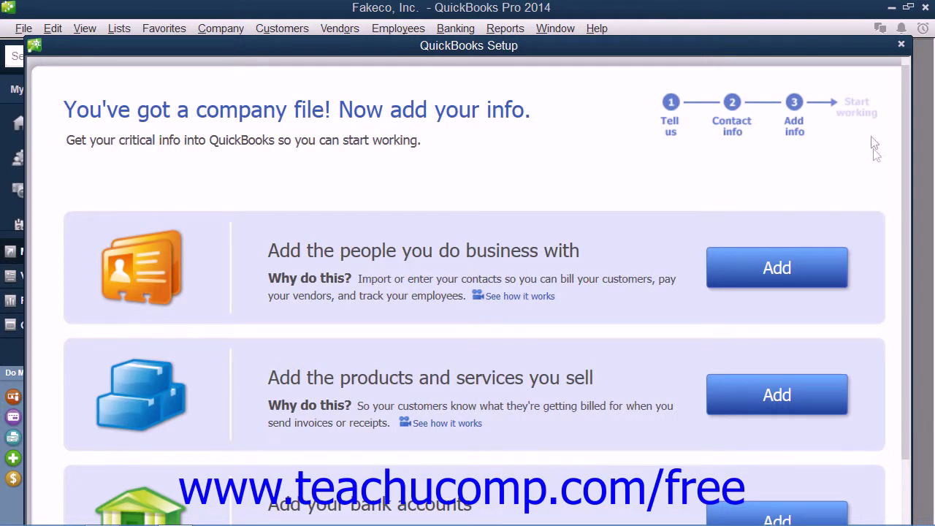
left_click(902, 45)
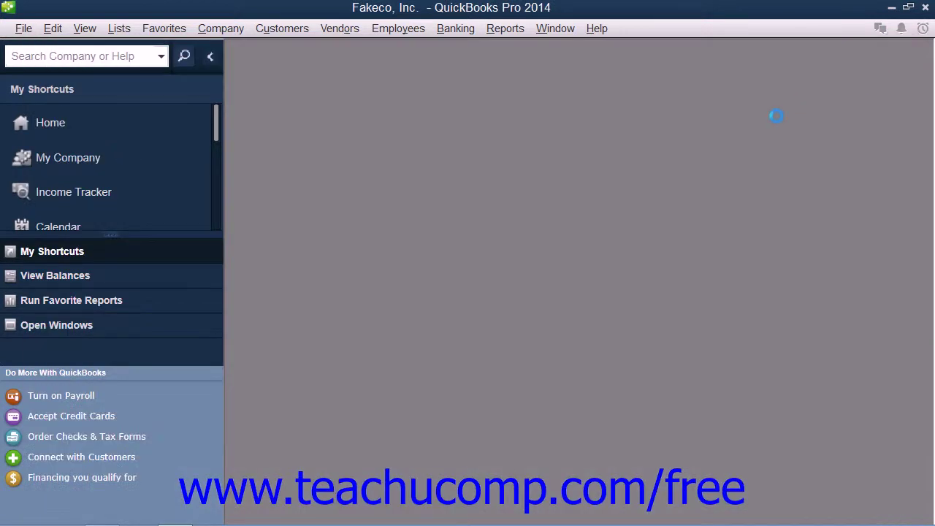